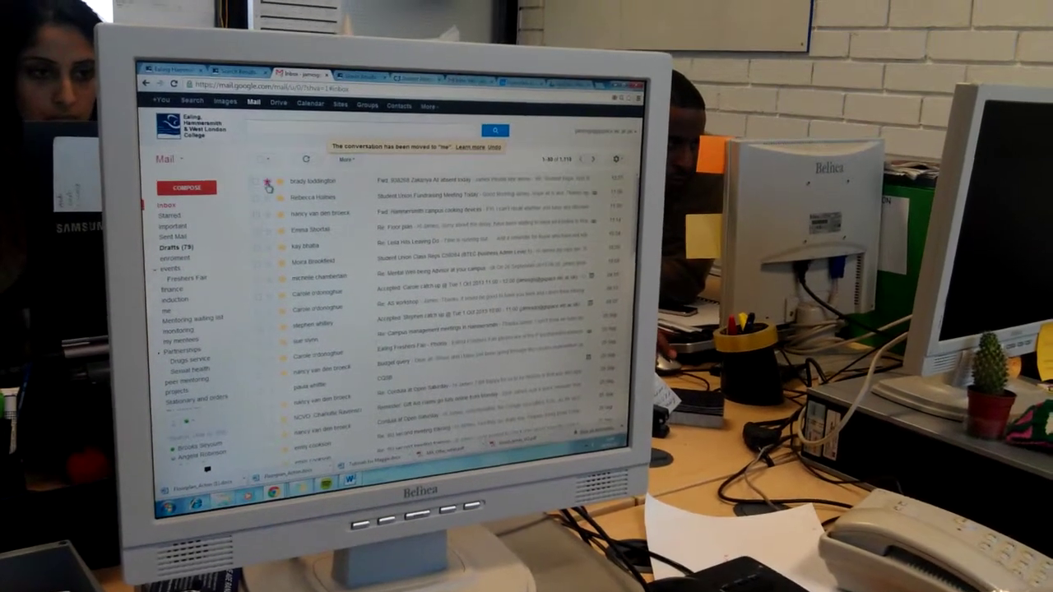
left_click(191, 230)
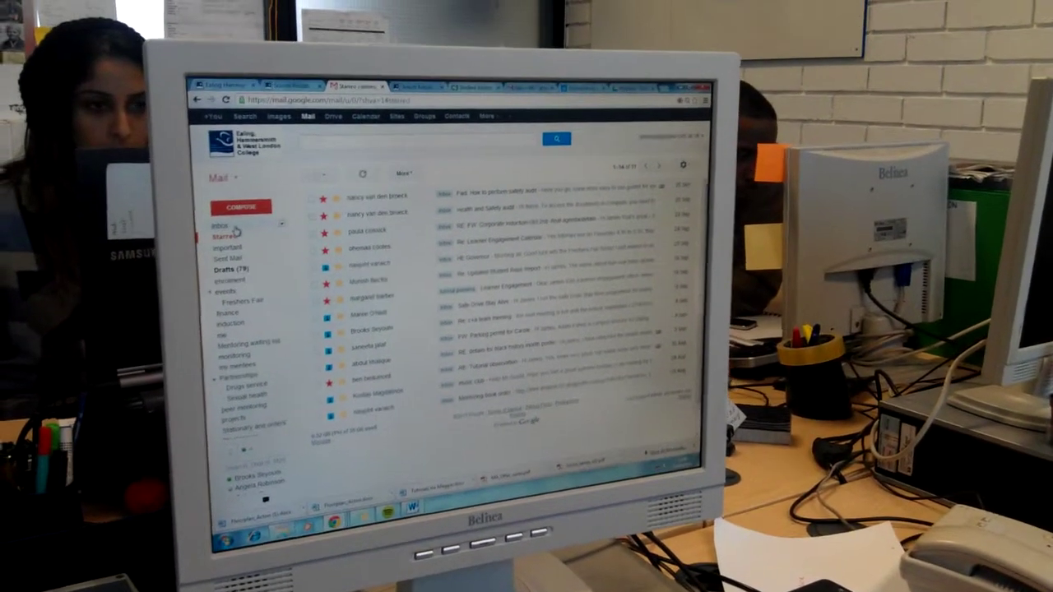
left_click(227, 220)
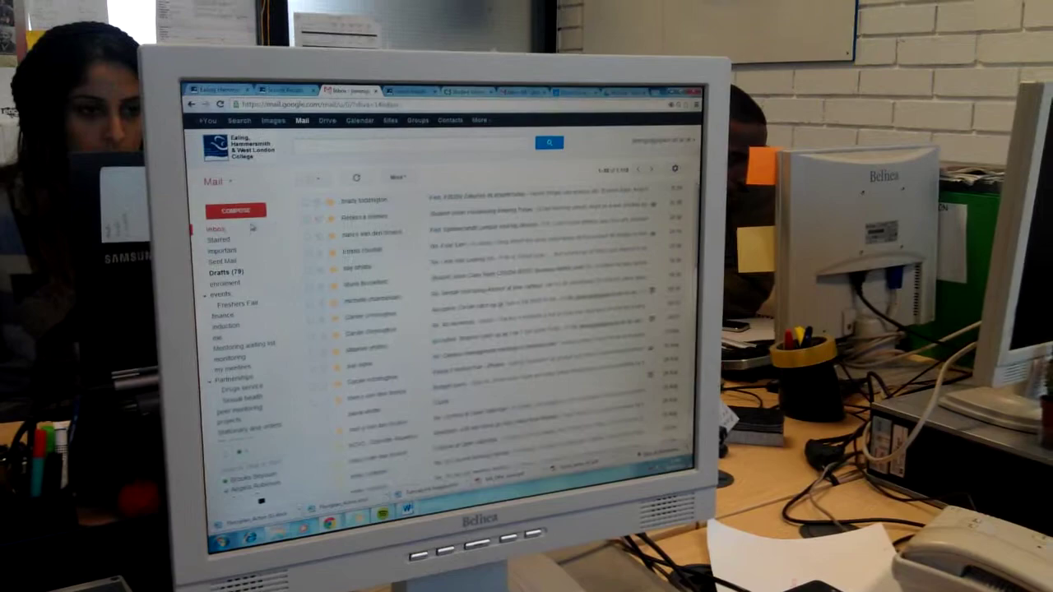